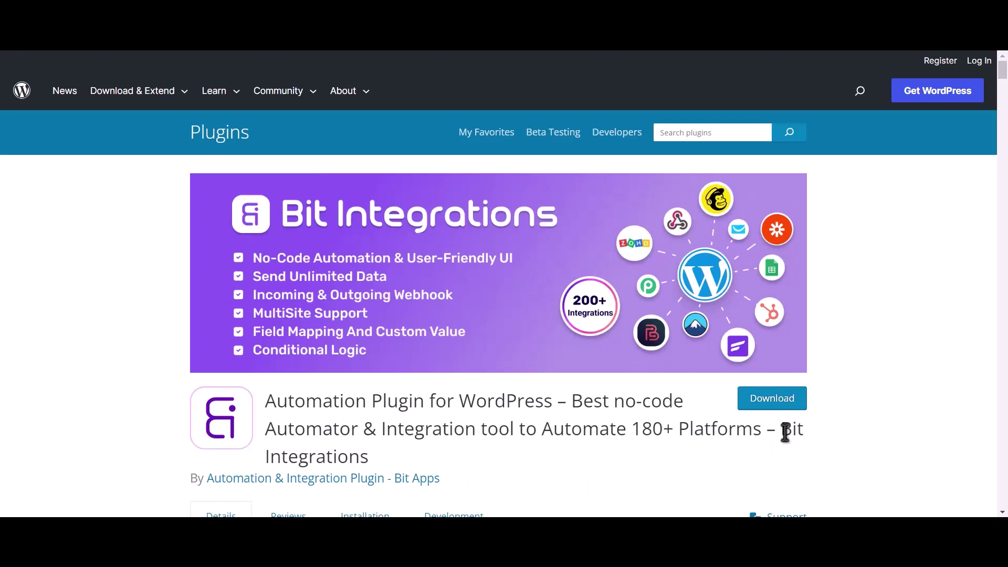
# Step: Highlight the Bit Integrations plugin name, then start a new integration in the site admin
pyautogui.moveTo(781, 430); pyautogui.dragTo(793, 453)
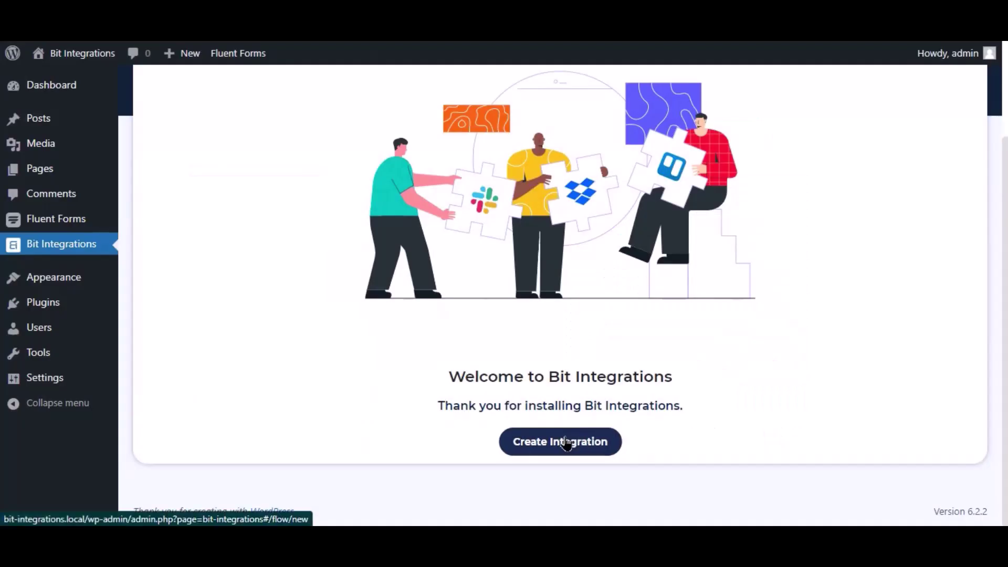
pyautogui.click(563, 440)
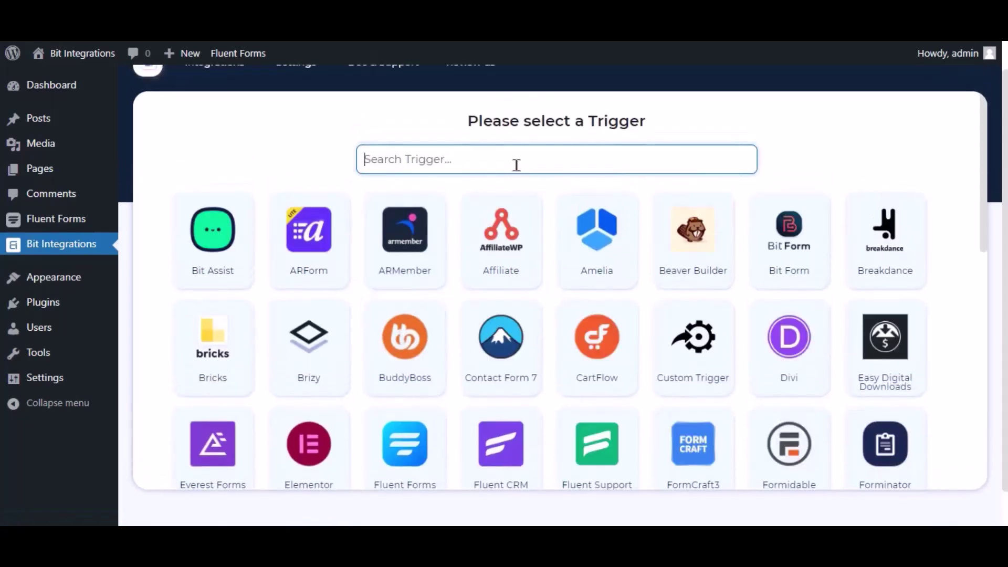
pyautogui.write('fluent forms')
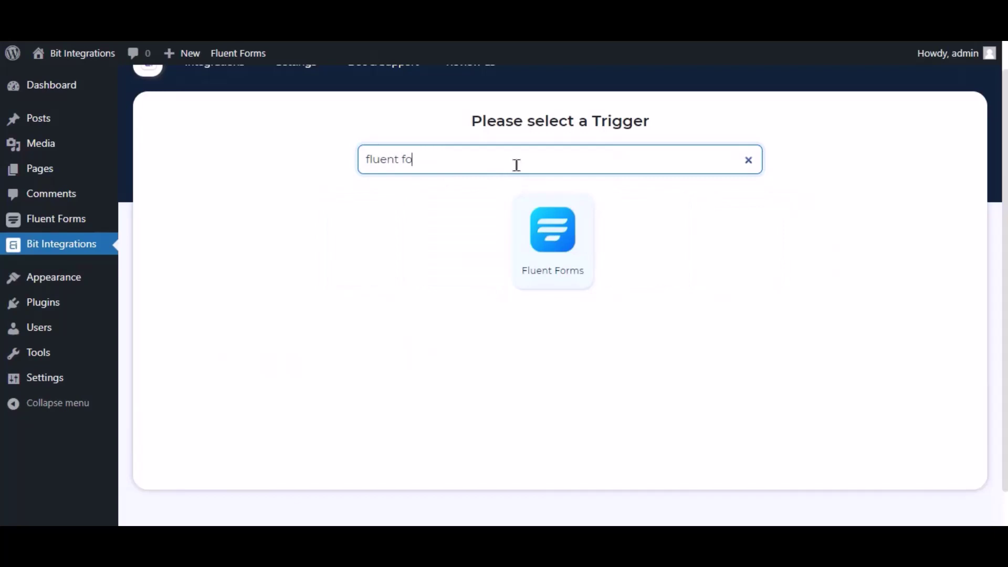
# Step: Choose Fluent Forms as the trigger with the Contact Form Demo form, and continue
pyautogui.click(553, 240)
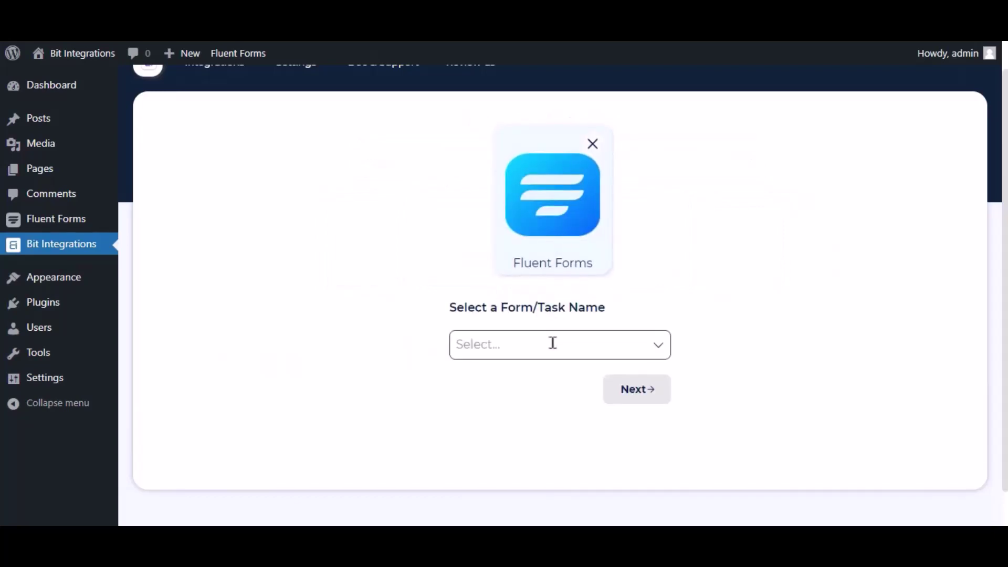
pyautogui.click(553, 343)
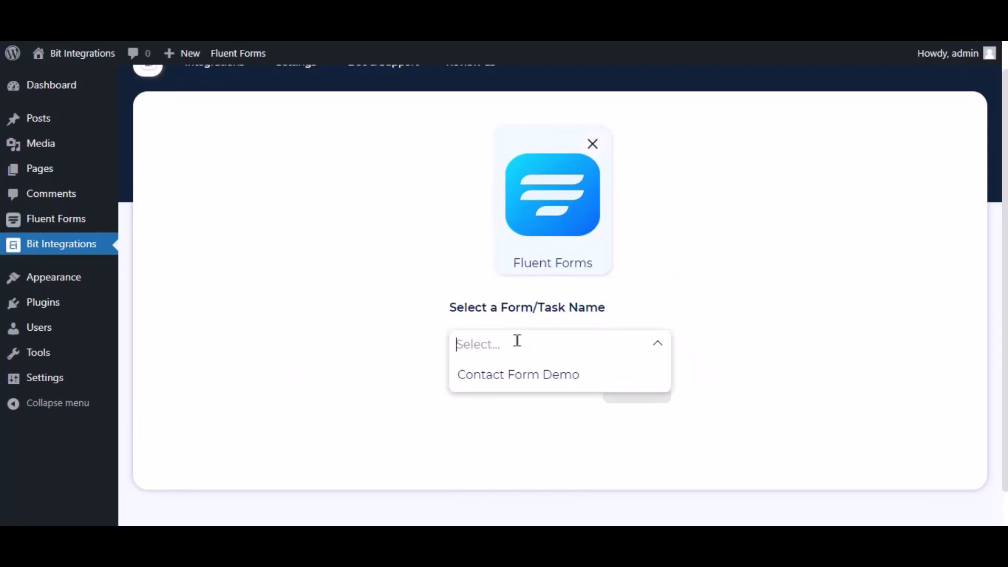
pyautogui.click(516, 371)
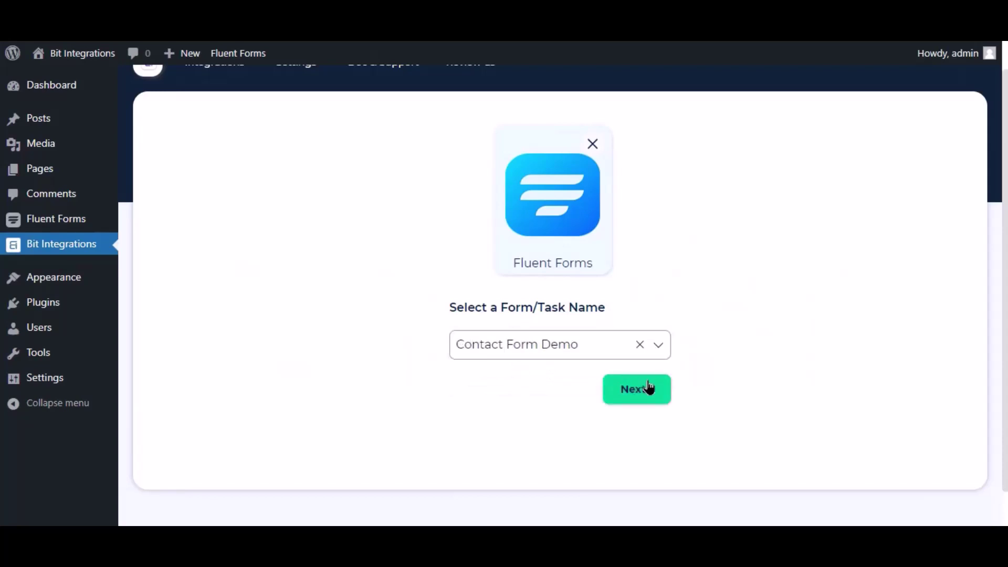
pyautogui.click(649, 387)
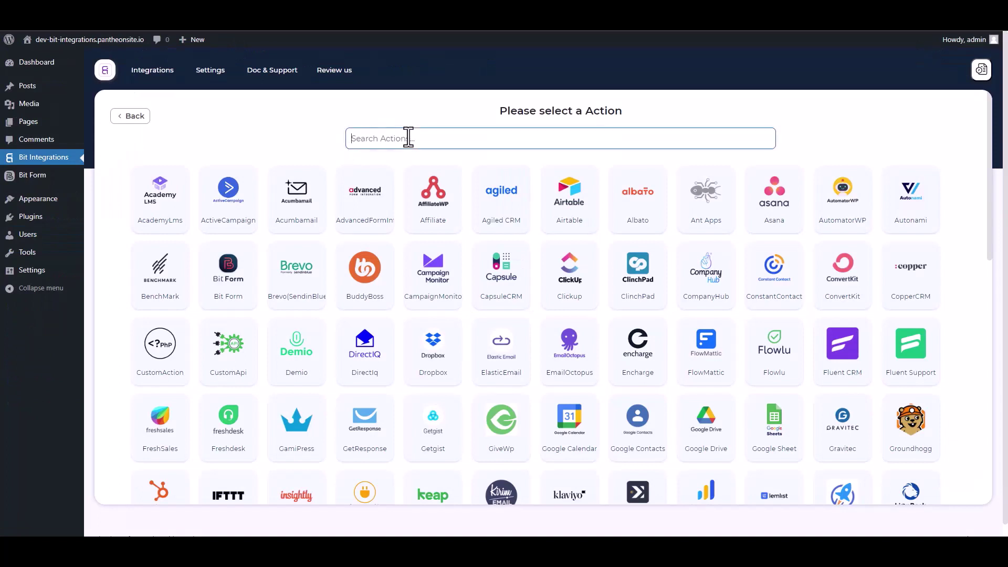
pyautogui.write('w')
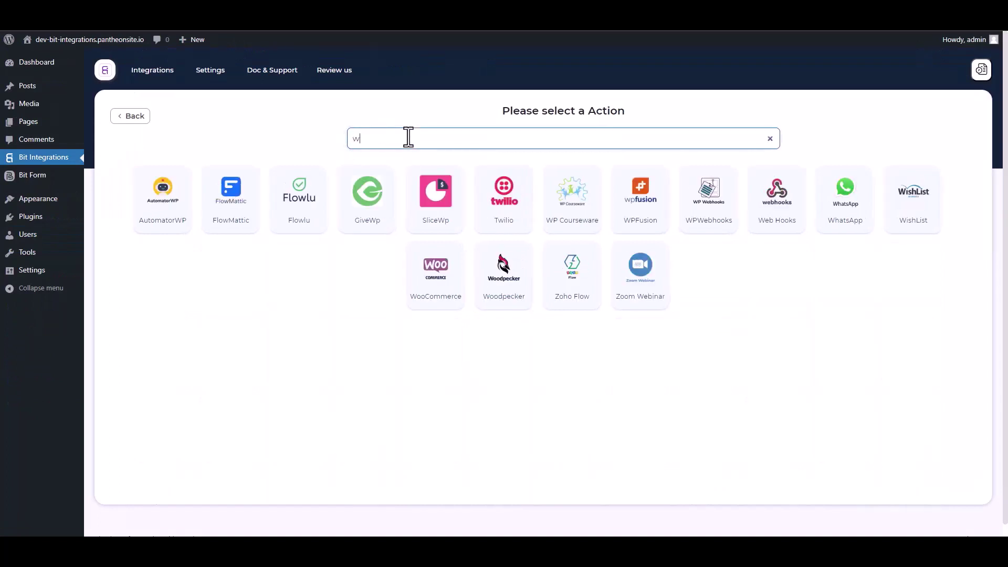
pyautogui.write('eb')
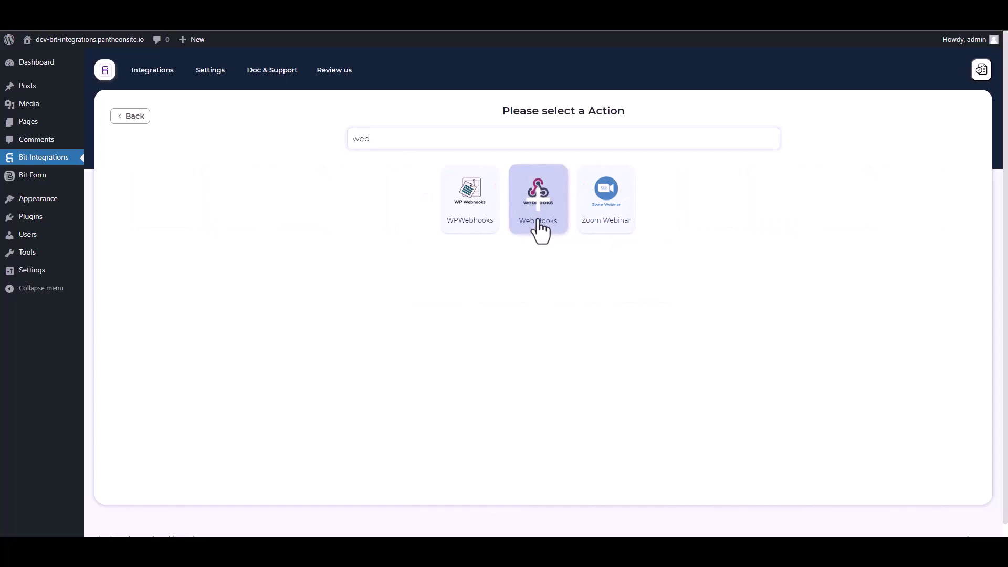
# Step: Choose the Web Hooks action, enable Send All Data, and set Content-Type to application/json
pyautogui.click(538, 201)
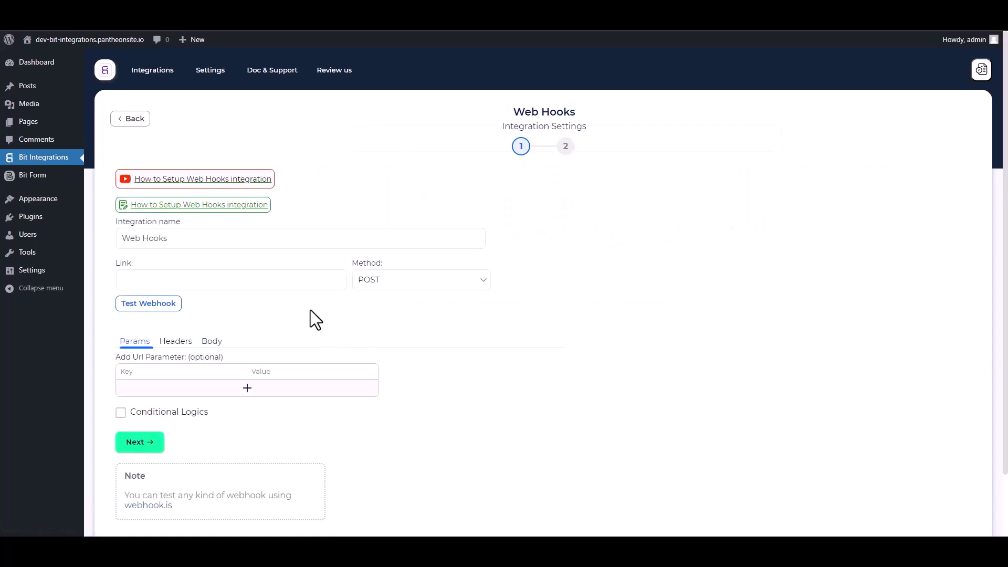
pyautogui.scroll(-1, 311, 309)
pyautogui.click(212, 288)
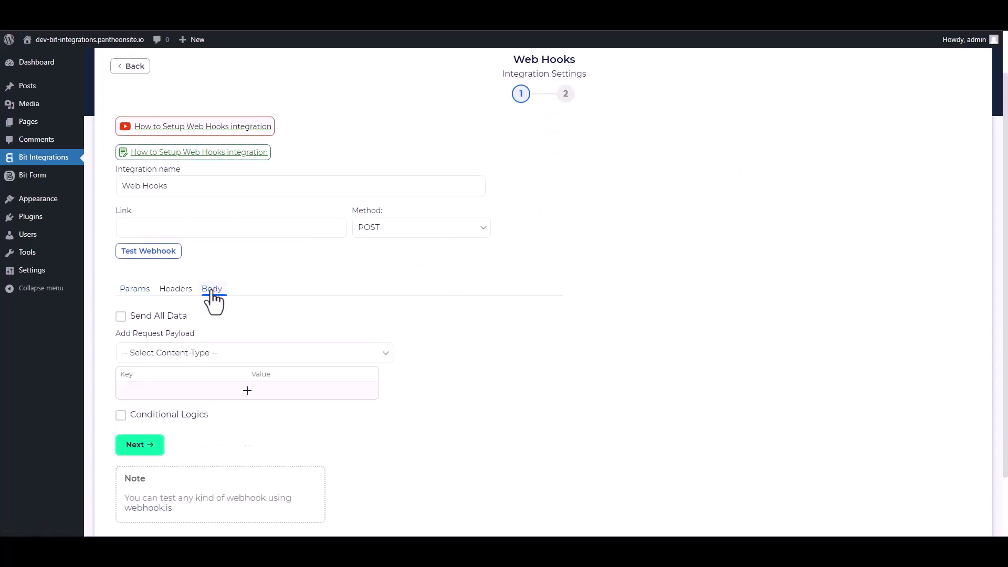
pyautogui.click(121, 316)
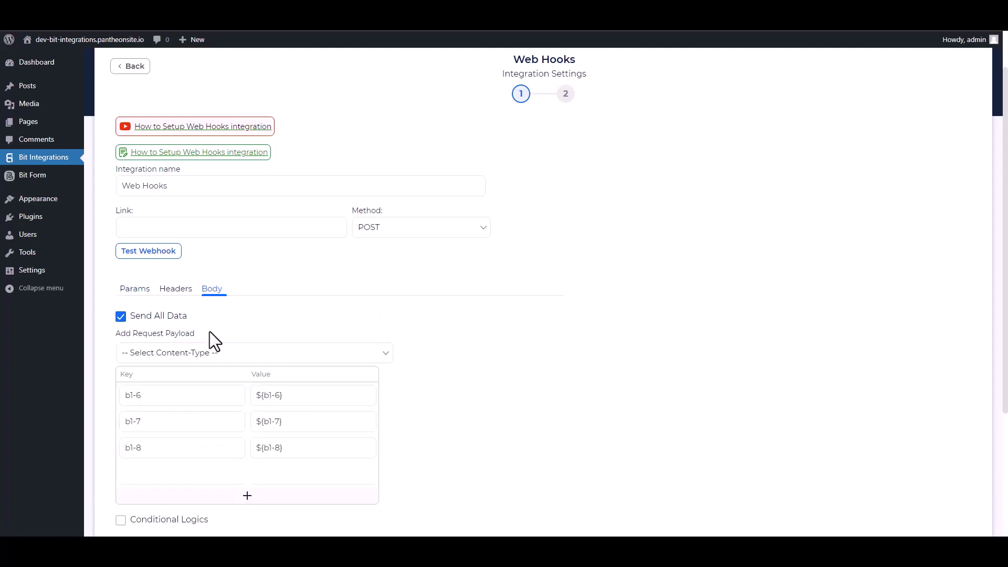
pyautogui.click(205, 352)
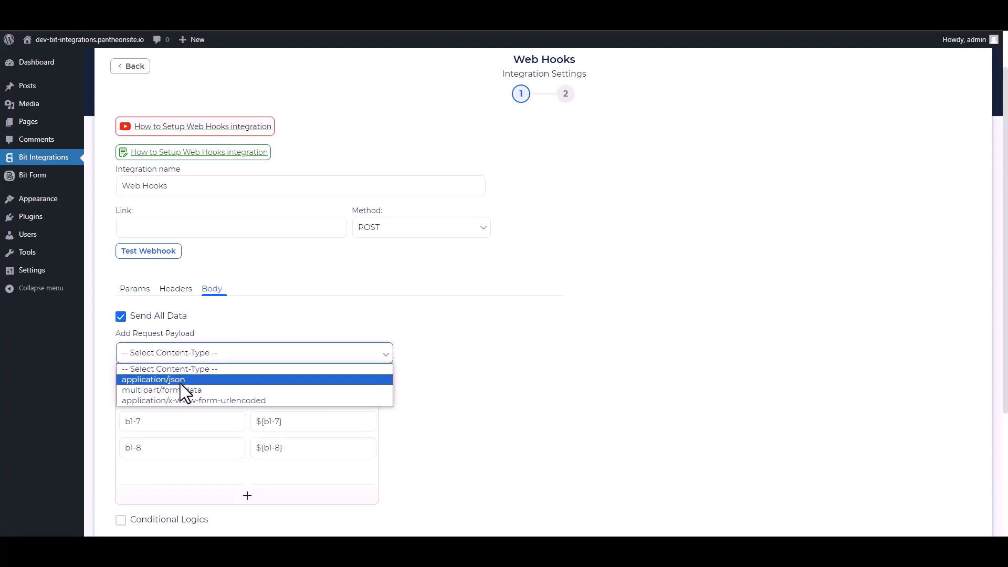
pyautogui.click(181, 380)
pyautogui.scroll(2, 339, 309)
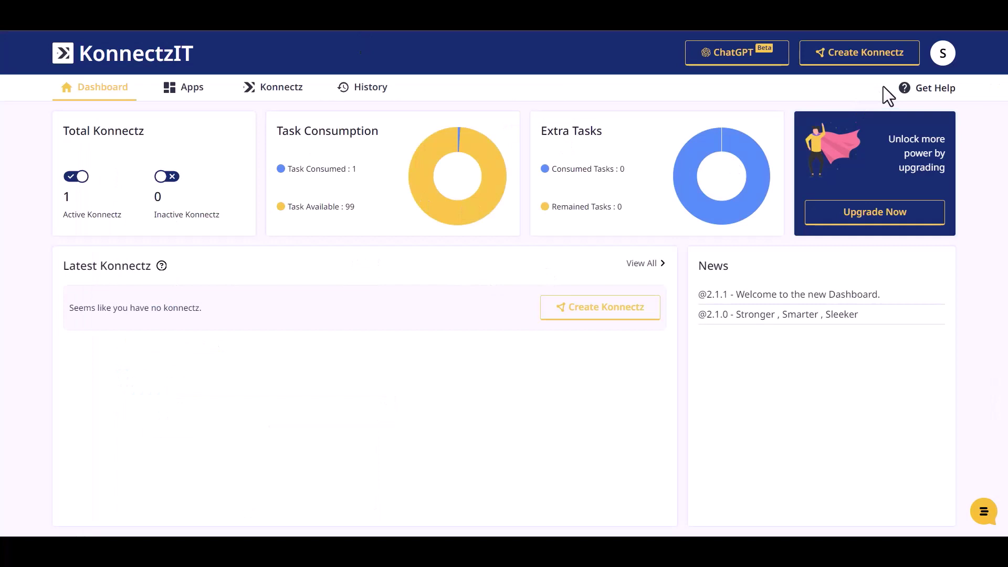
# Step: Create a new Konnectz with a Webhook trigger on the canvas
pyautogui.click(859, 53)
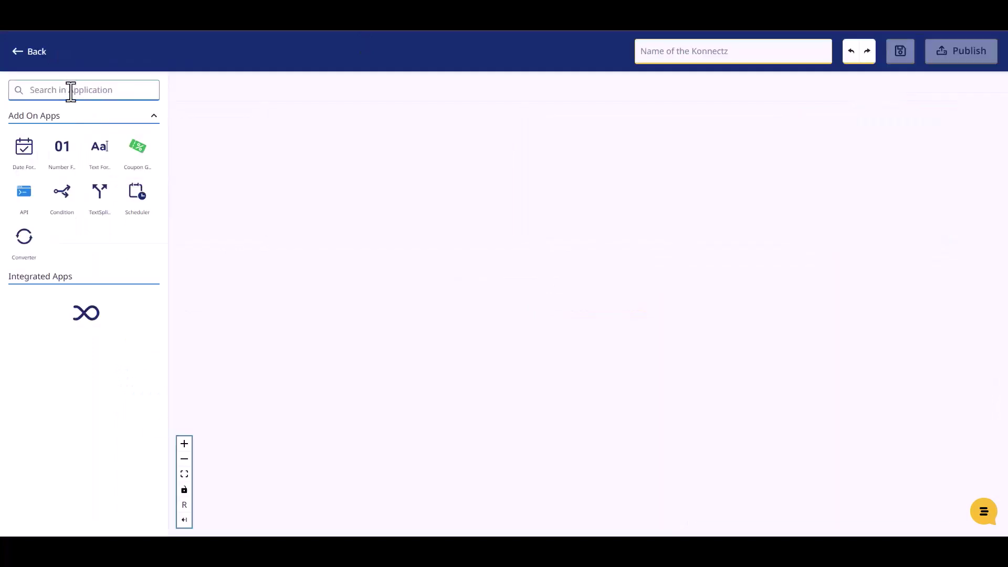
pyautogui.click(71, 90)
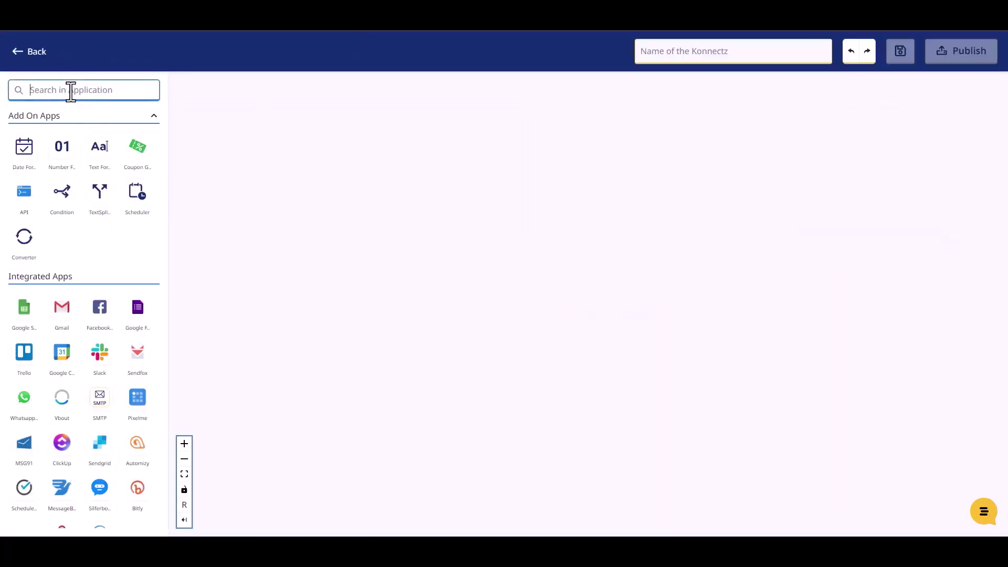
pyautogui.write('web')
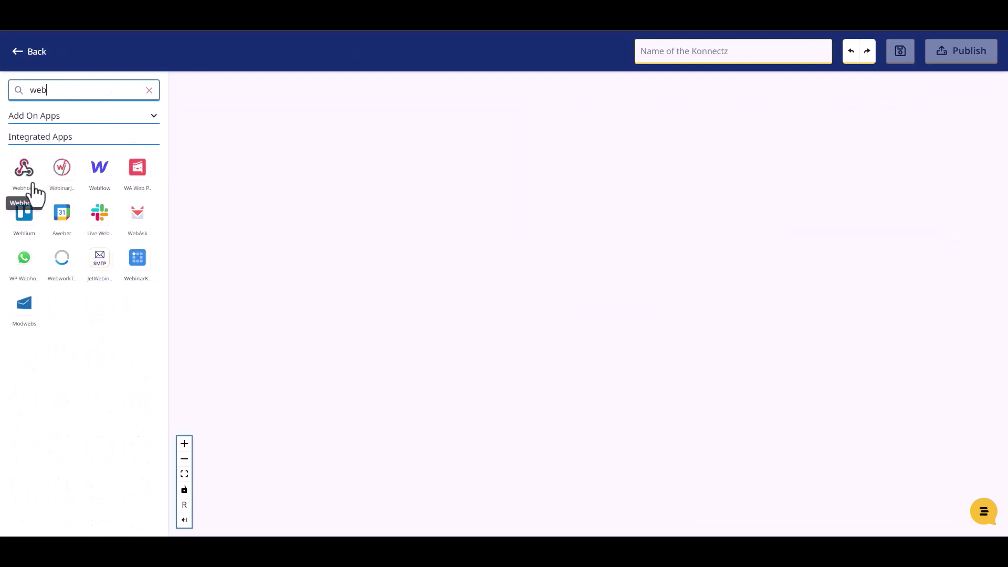
pyautogui.moveTo(24, 167); pyautogui.dragTo(264, 213)
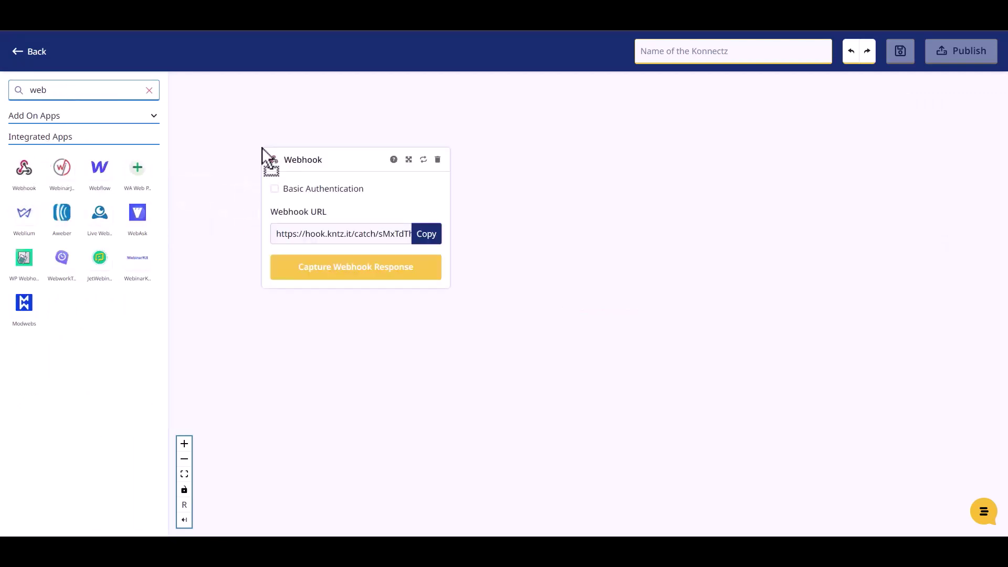
# Step: Copy the webhook URL, start capturing responses, and paste it as the Bit Integrations link
pyautogui.click(426, 234)
pyautogui.click(369, 268)
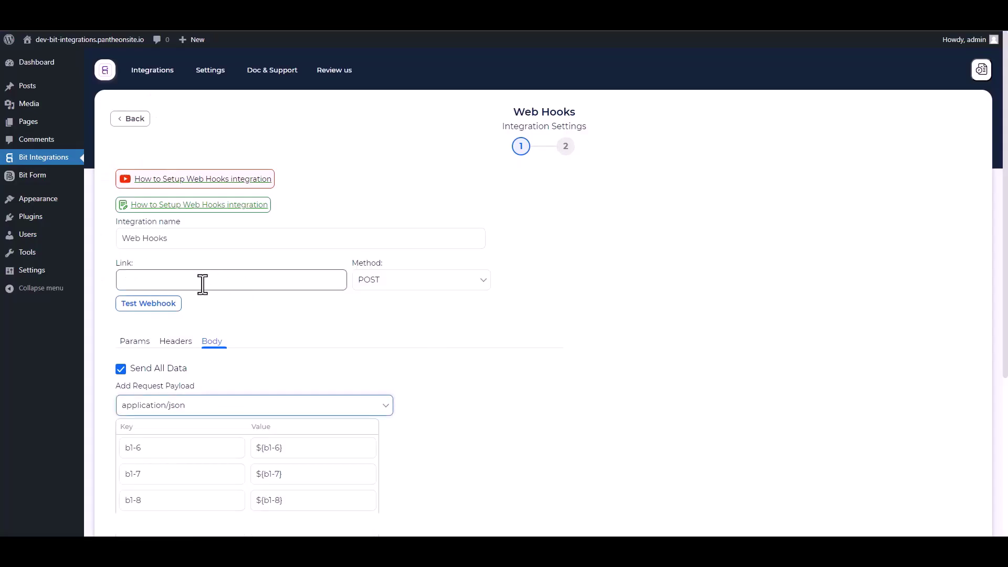
pyautogui.click(203, 284)
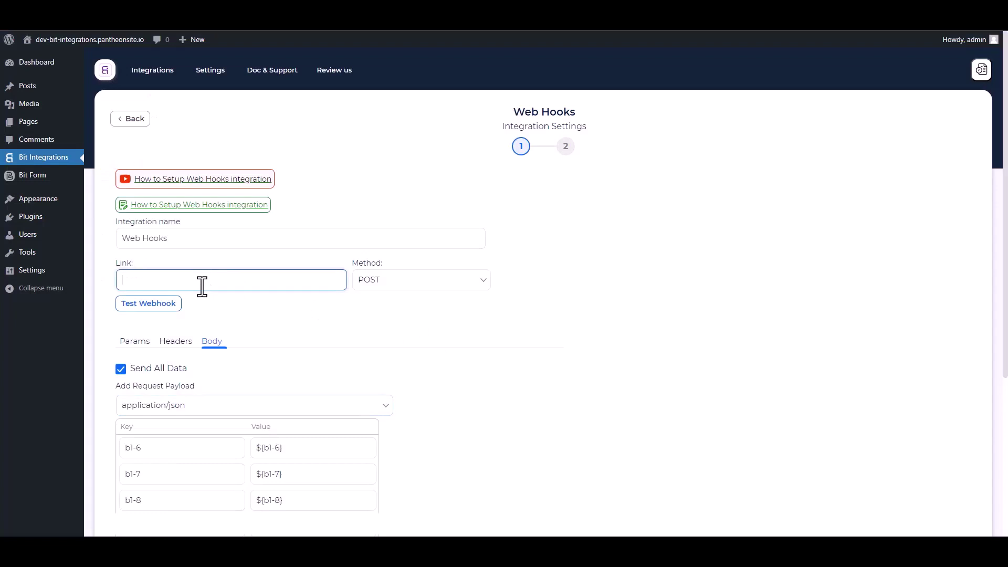
pyautogui.hotkey('ctrl', 'v')
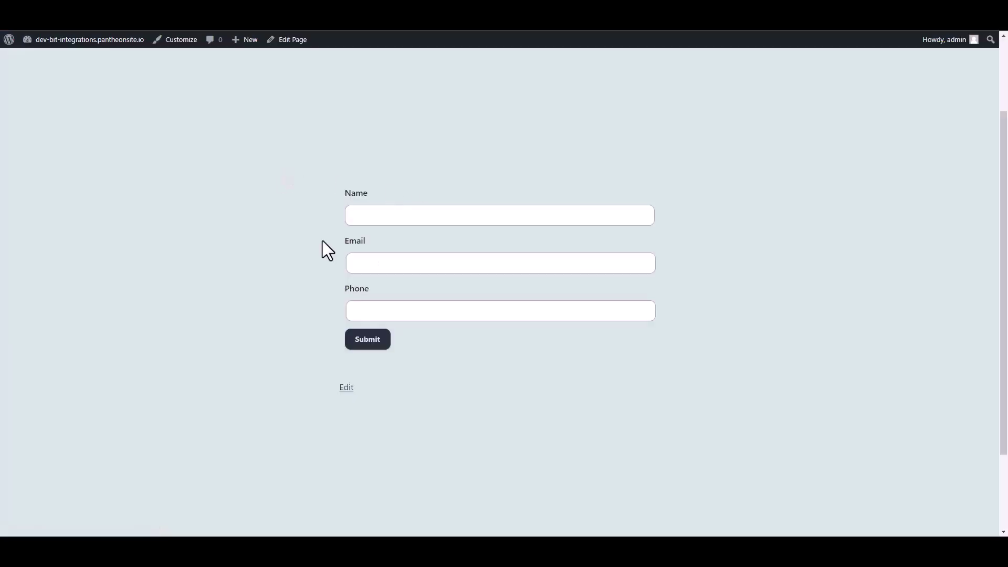
# Step: Submit the contact form as 'Bit Integrations' with a support email and phone 444555666
pyautogui.click(378, 216)
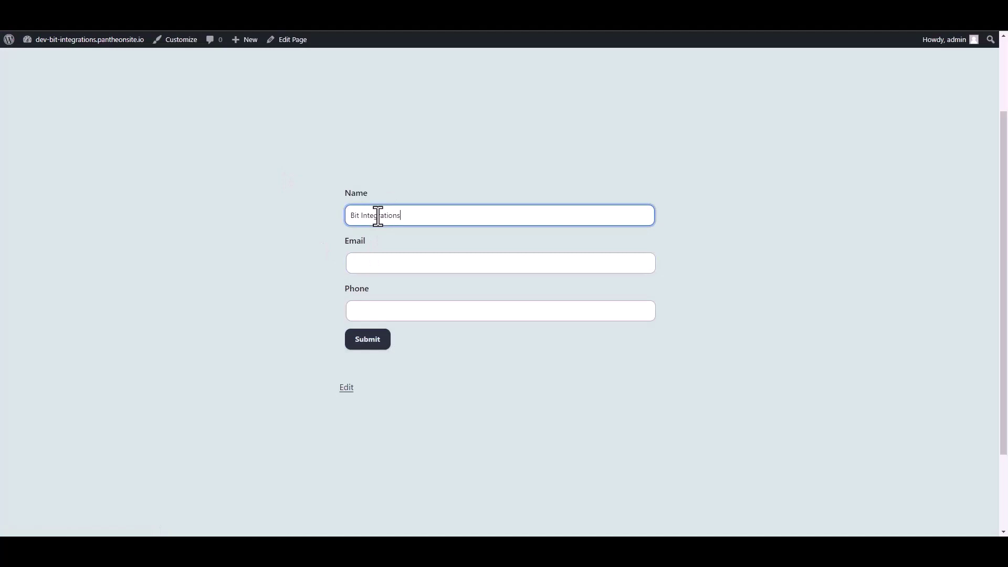
pyautogui.click(368, 267)
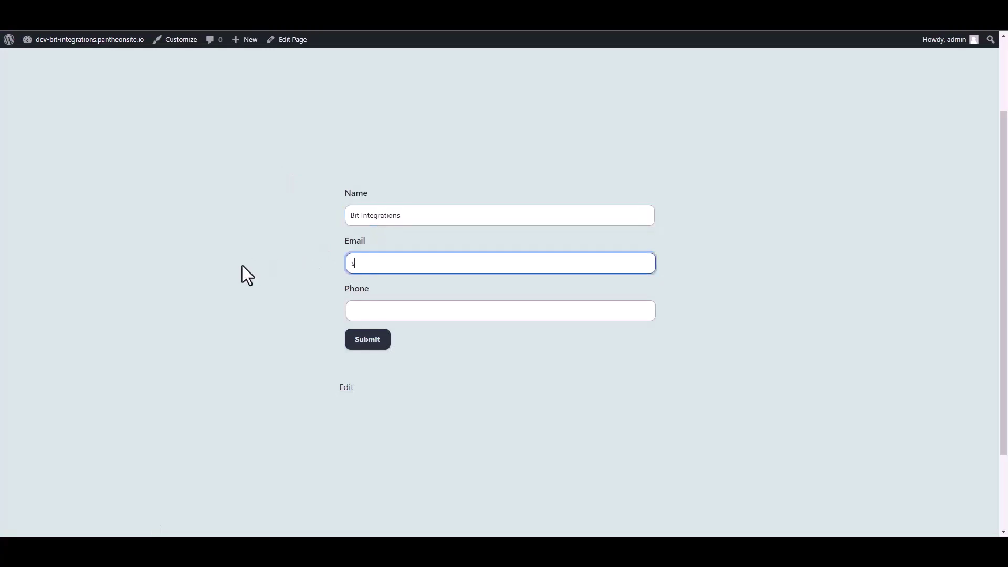
pyautogui.press('Tab')
pyautogui.write('444555')
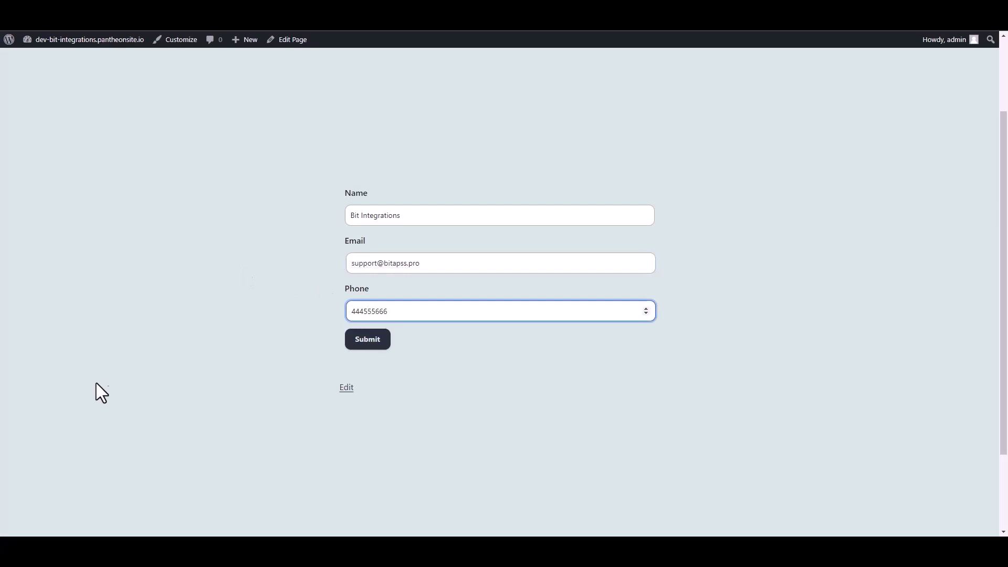
pyautogui.click(370, 339)
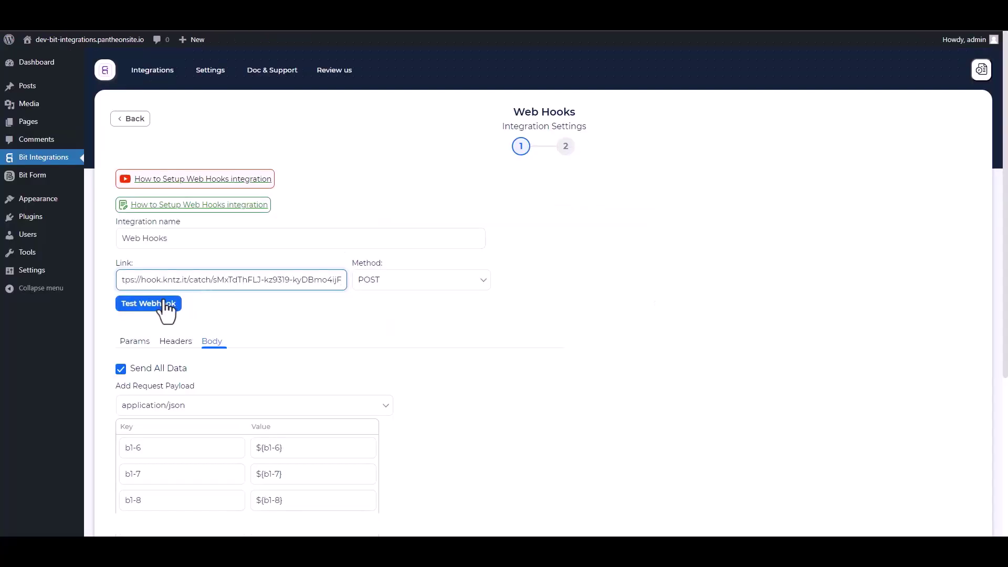
# Step: Run Test Webhook successfully, then Finish & Save the Web Hooks integration
pyautogui.click(161, 305)
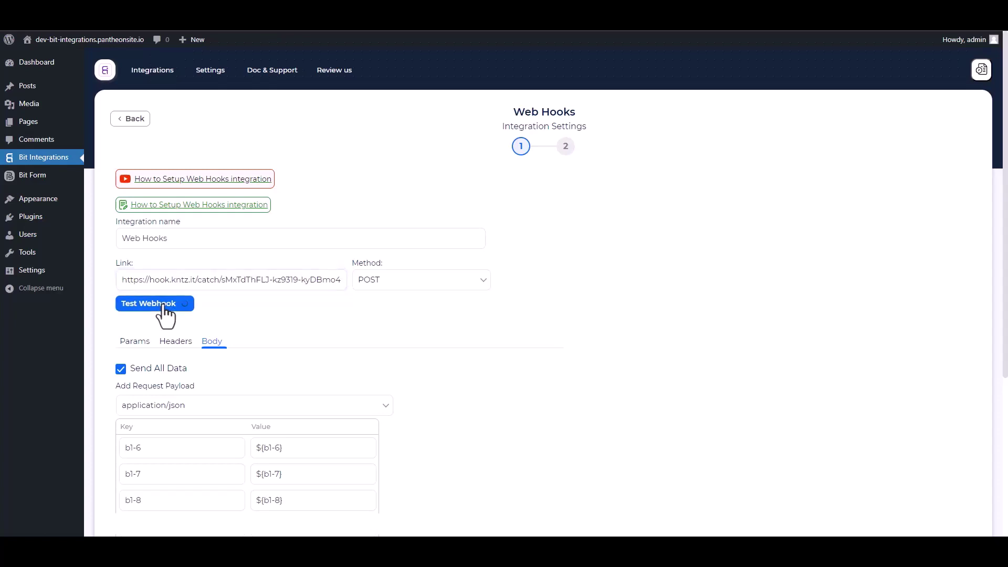
pyautogui.scroll(-3, 311, 331)
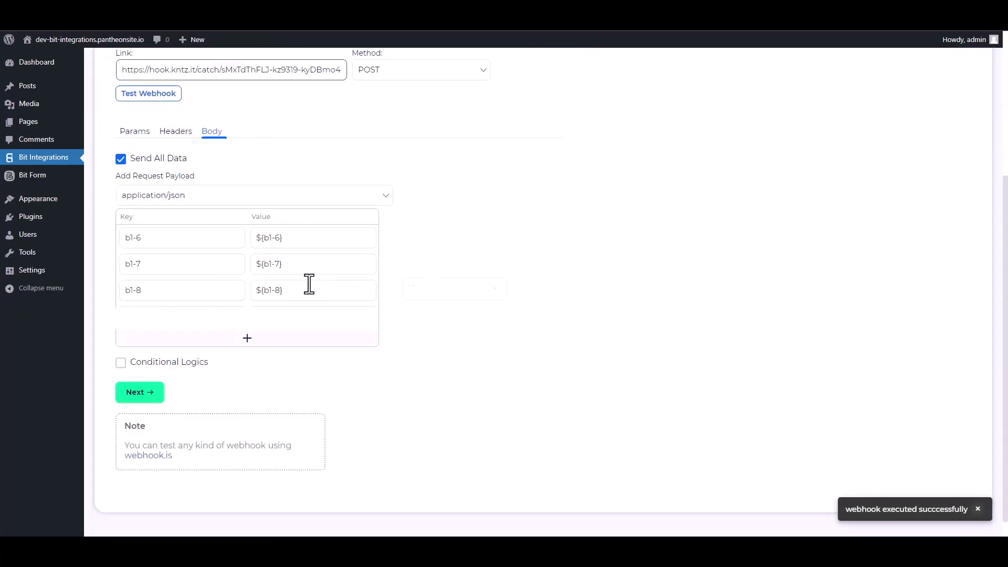
pyautogui.scroll(-2, 236, 330)
pyautogui.click(140, 371)
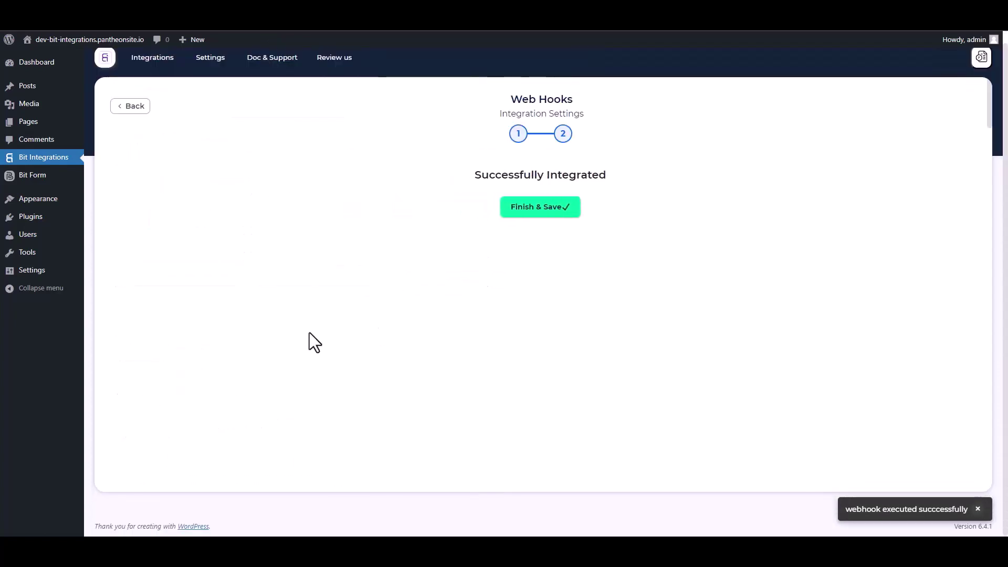
pyautogui.click(540, 206)
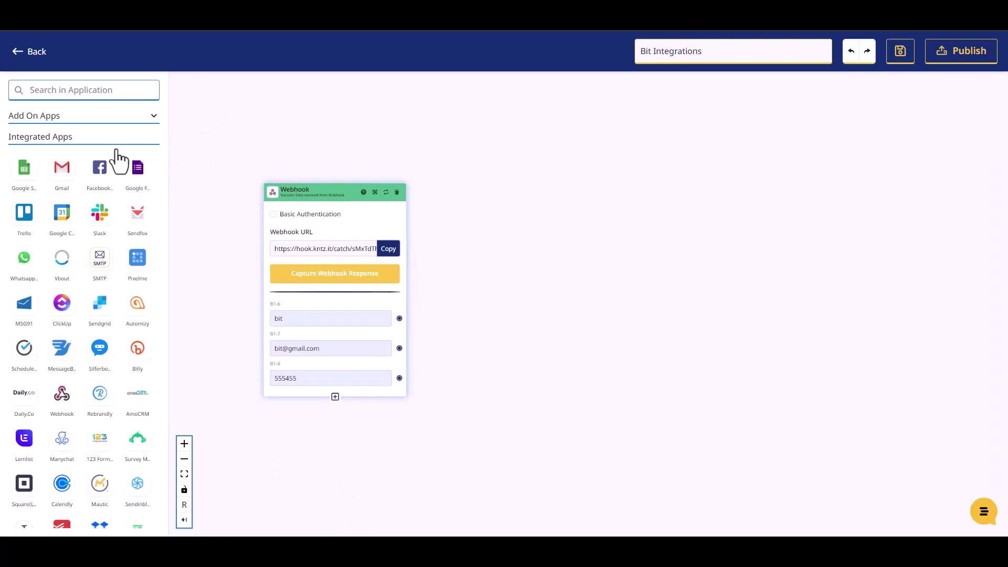
# Step: Search for 'mailer' and place Mailer Lite beside the Webhook trigger
pyautogui.click(76, 89)
pyautogui.write('mailer')
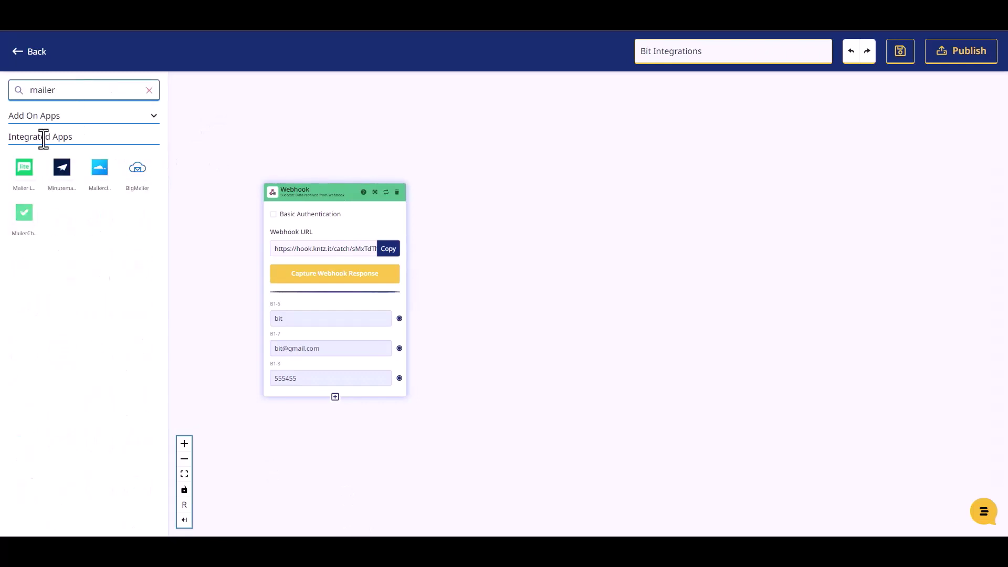
pyautogui.moveTo(23, 168); pyautogui.dragTo(536, 233)
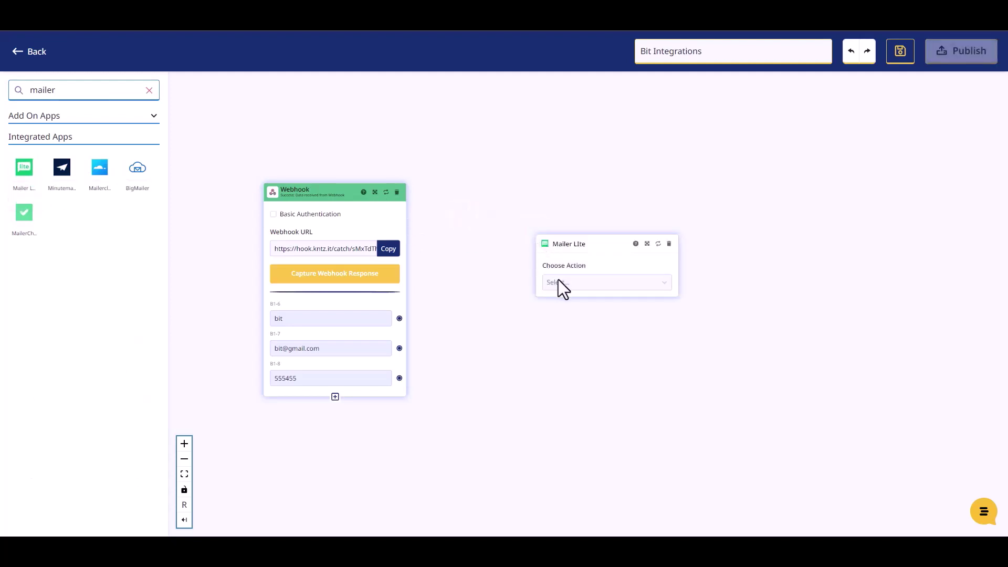
# Step: Set Mailer Lite to Create Or Update Subscriber, Mailer Lite Account #1, group sarowar, status Active
pyautogui.click(598, 282)
pyautogui.click(583, 300)
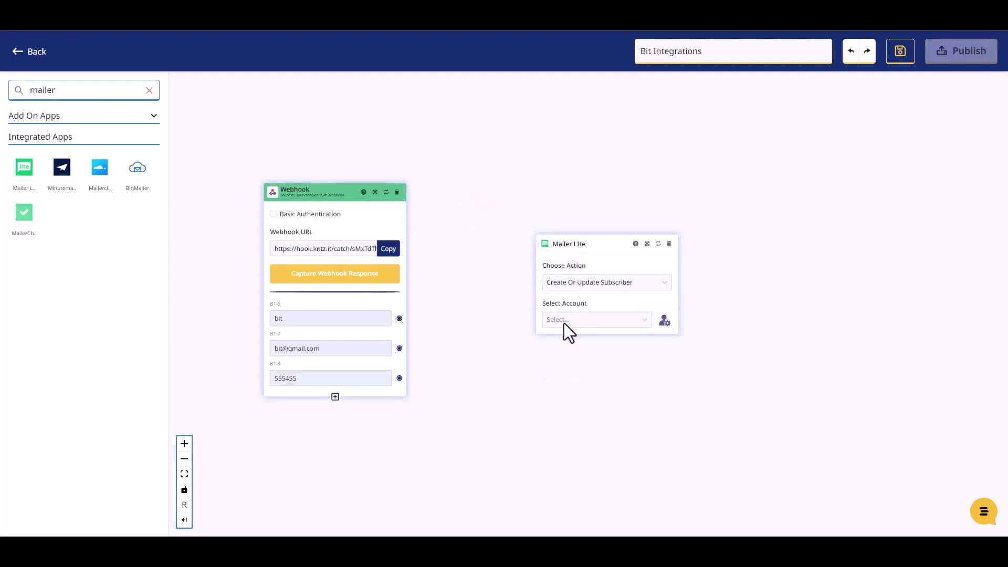
pyautogui.click(567, 320)
pyautogui.click(579, 341)
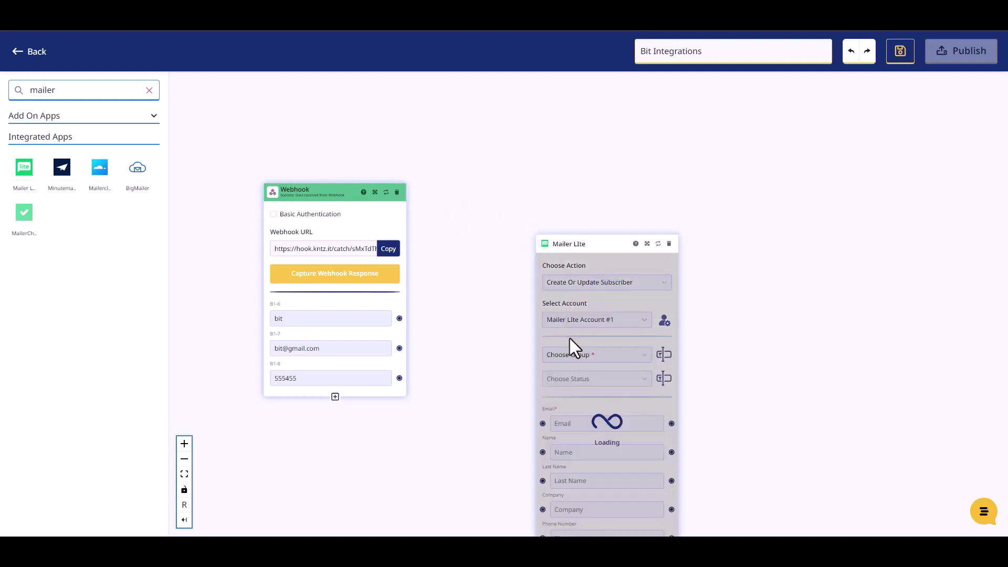
pyautogui.moveTo(575, 243)
pyautogui.mouseDown()
pyautogui.moveTo(535, 211)
pyautogui.moveTo(510, 142)
pyautogui.mouseUp()
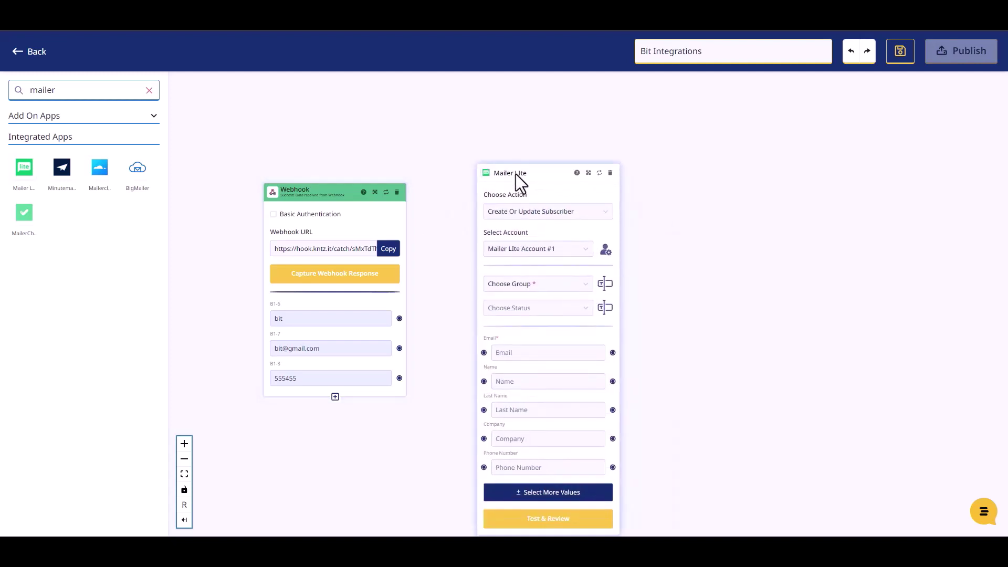
pyautogui.click(532, 264)
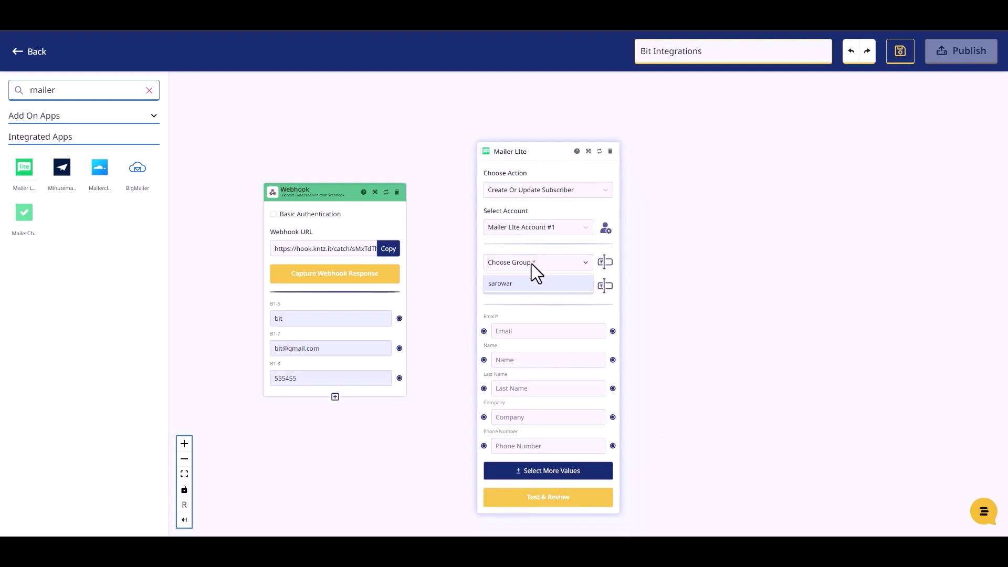
pyautogui.click(524, 284)
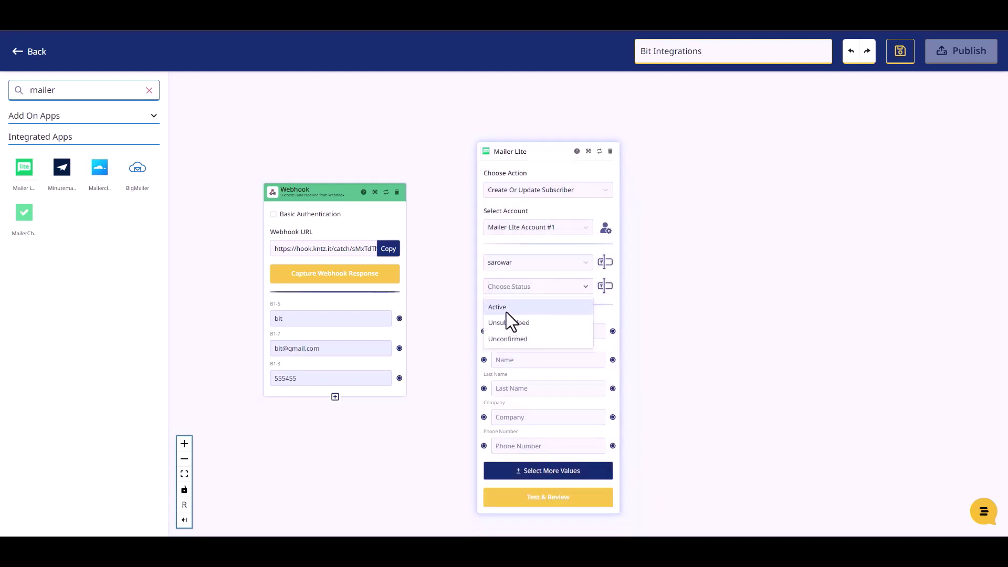
pyautogui.click(506, 307)
pyautogui.moveTo(515, 152); pyautogui.dragTo(510, 135)
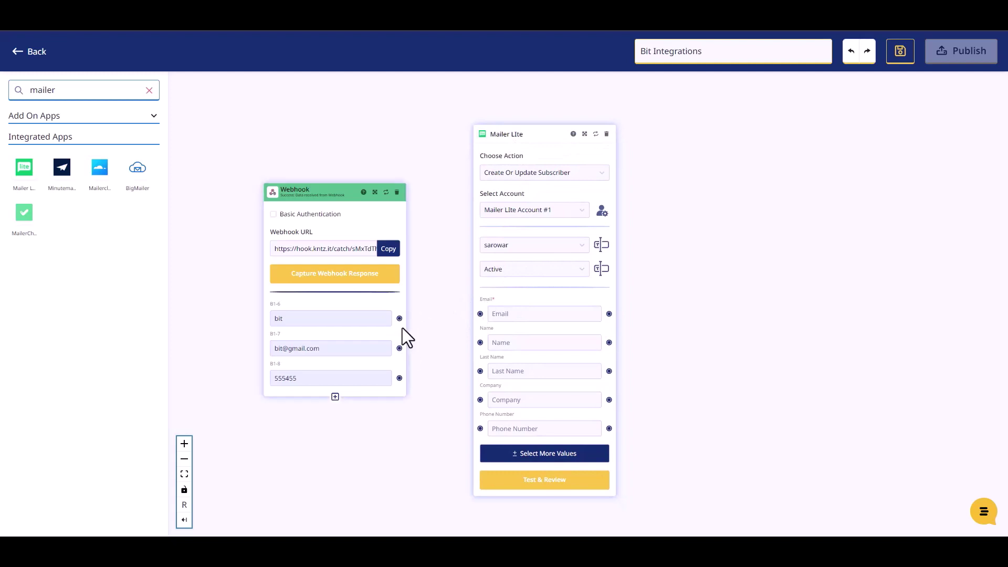
pyautogui.moveTo(403, 318); pyautogui.dragTo(403, 343)
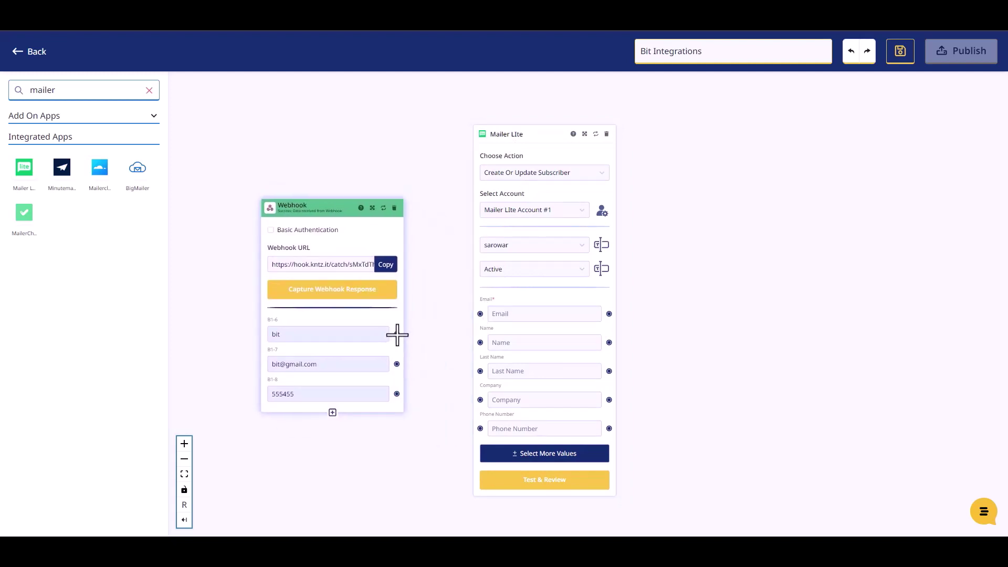
pyautogui.moveTo(396, 335); pyautogui.dragTo(480, 343)
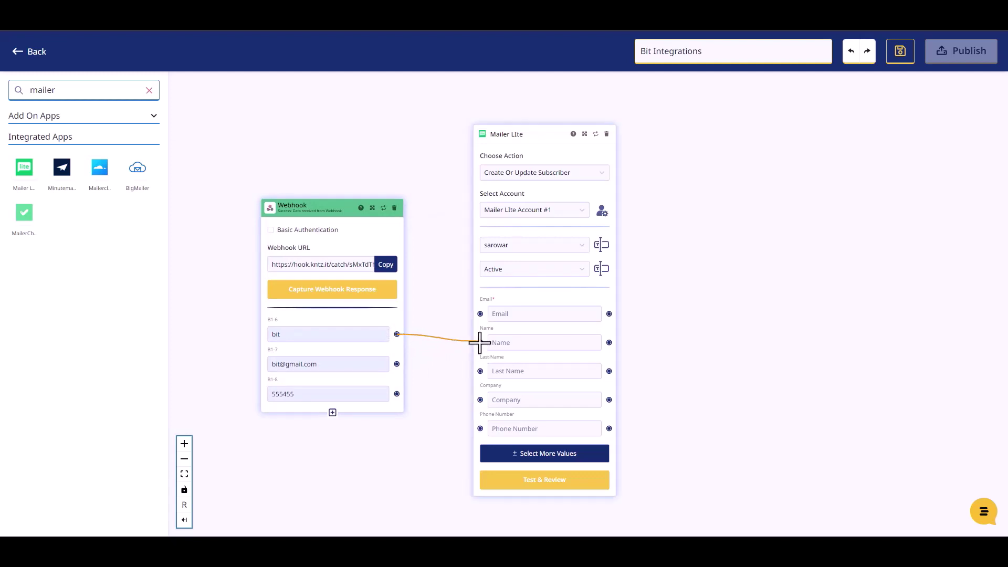
pyautogui.moveTo(396, 364)
pyautogui.mouseDown()
pyautogui.moveTo(445, 316)
pyautogui.moveTo(479, 314)
pyautogui.mouseUp()
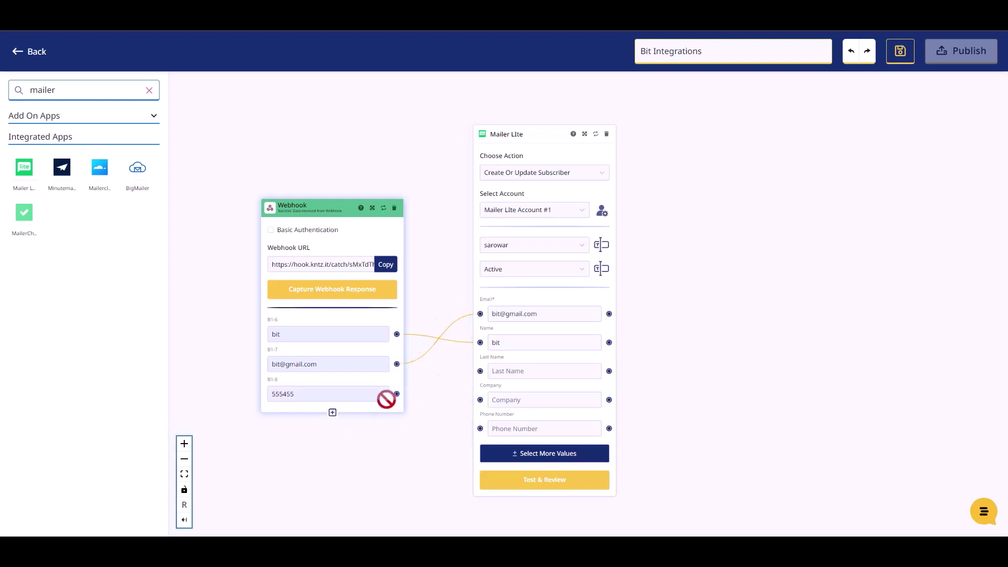
pyautogui.moveTo(396, 394); pyautogui.dragTo(480, 429)
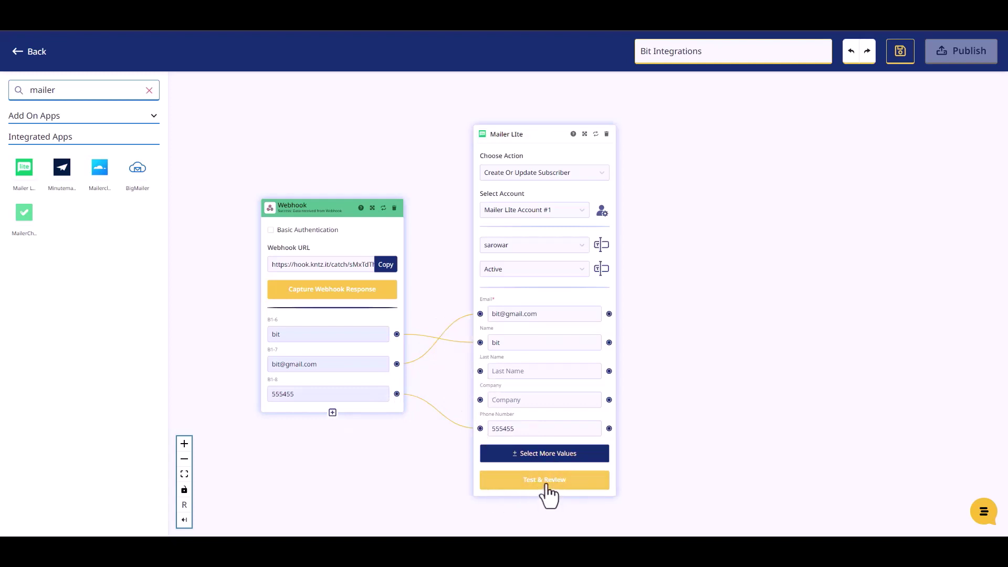
# Step: Test & Review the Mailer Lite step to get a subscriber ID, then publish the konnect
pyautogui.click(544, 480)
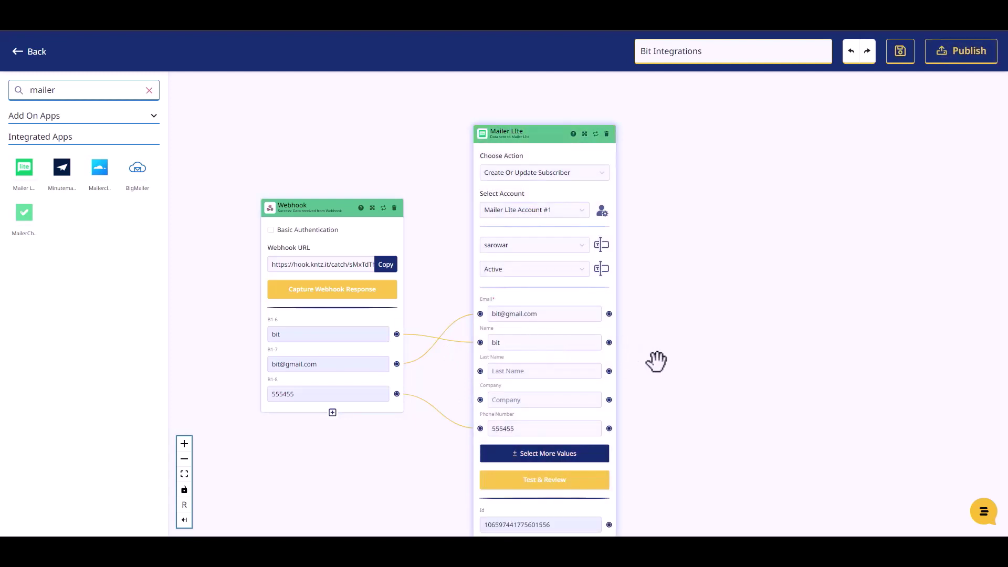
pyautogui.scroll(-3, 650, 359)
pyautogui.moveTo(606, 413); pyautogui.dragTo(718, 461)
pyautogui.click(960, 50)
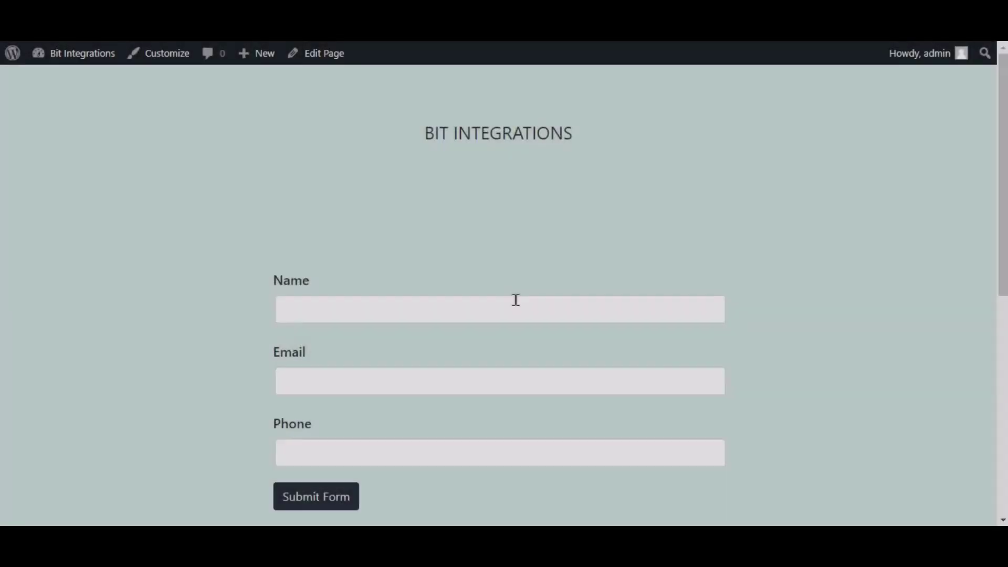
pyautogui.click(515, 303)
pyautogui.write('Bit ')
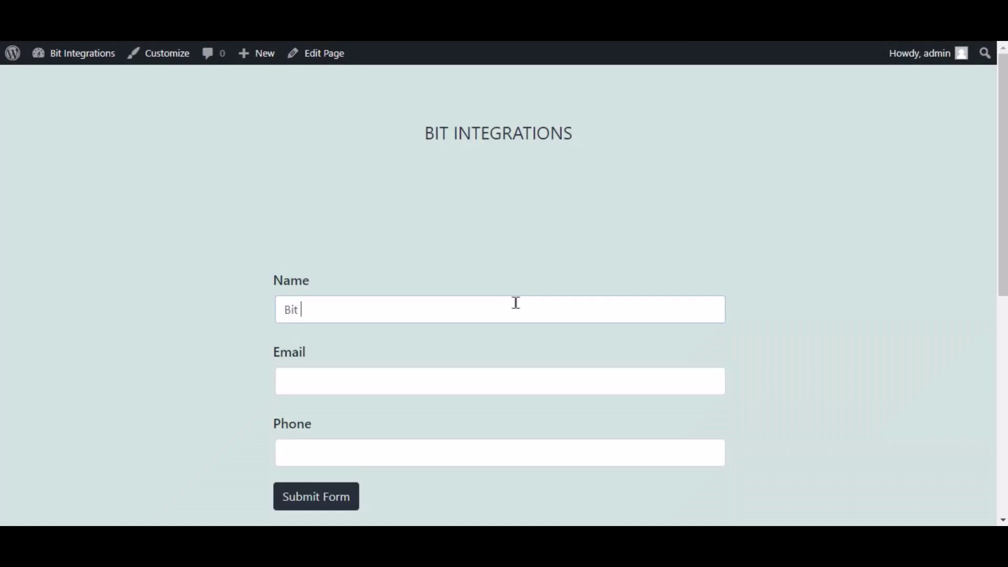
pyautogui.write('Integrations')
pyautogui.press('Tab')
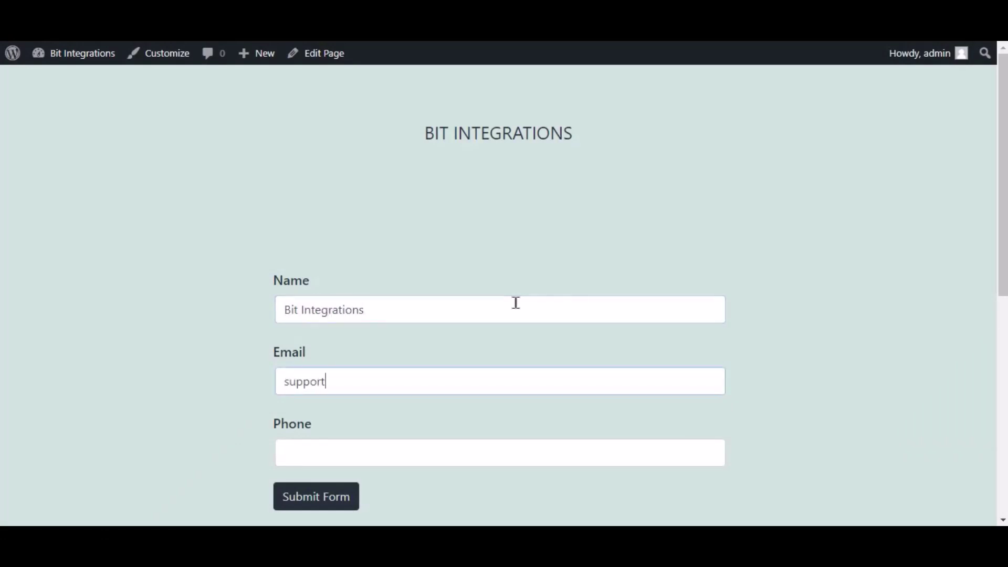
pyautogui.press('Tab')
pyautogui.write('44')
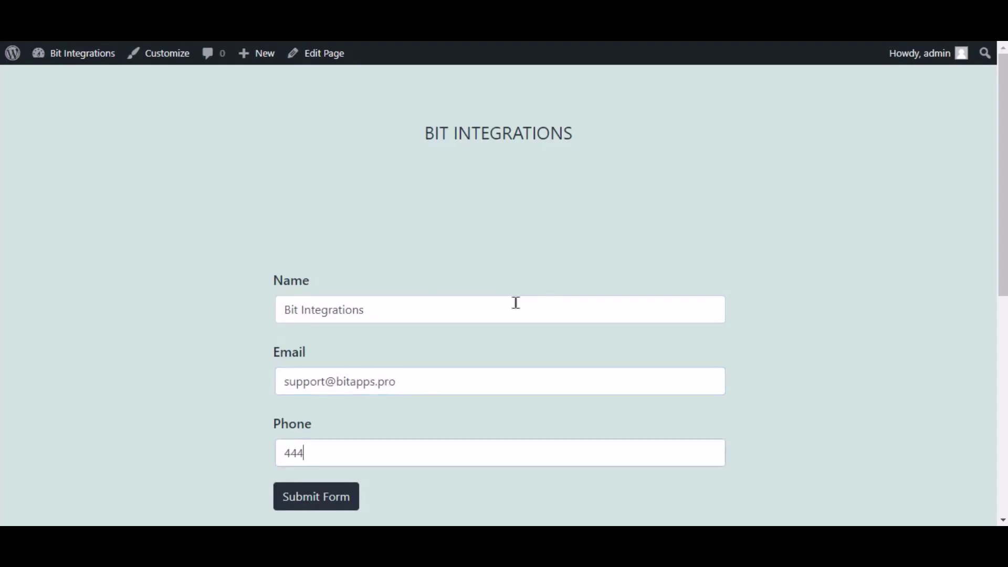
pyautogui.write('555666')
pyautogui.click(346, 496)
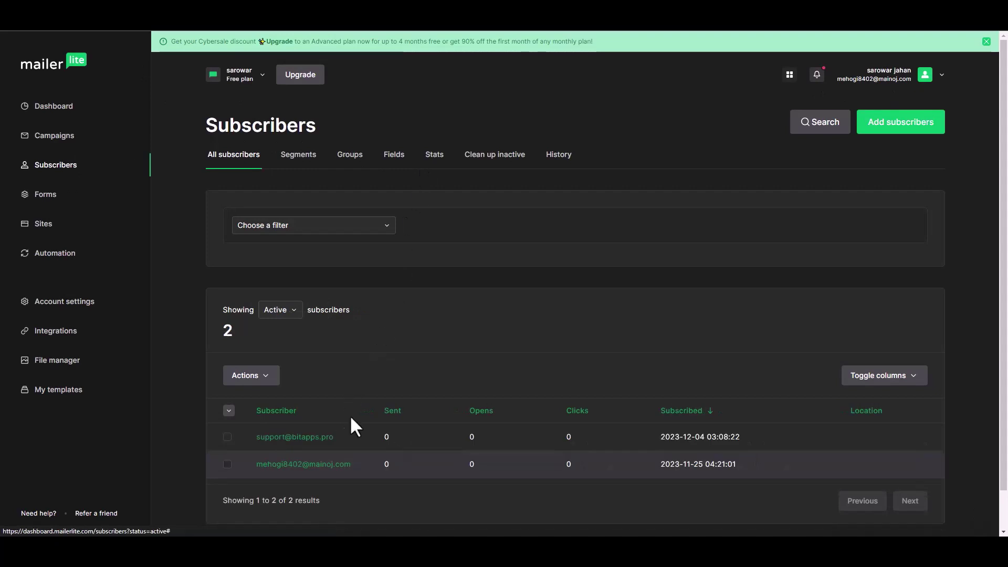
pyautogui.scroll(-1, 355, 410)
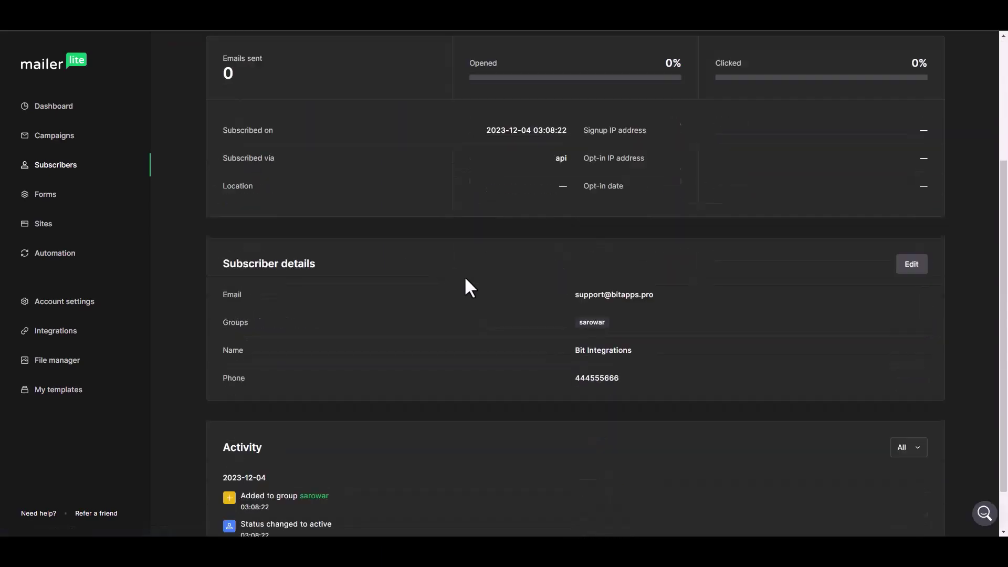
pyautogui.scroll(-1, 464, 276)
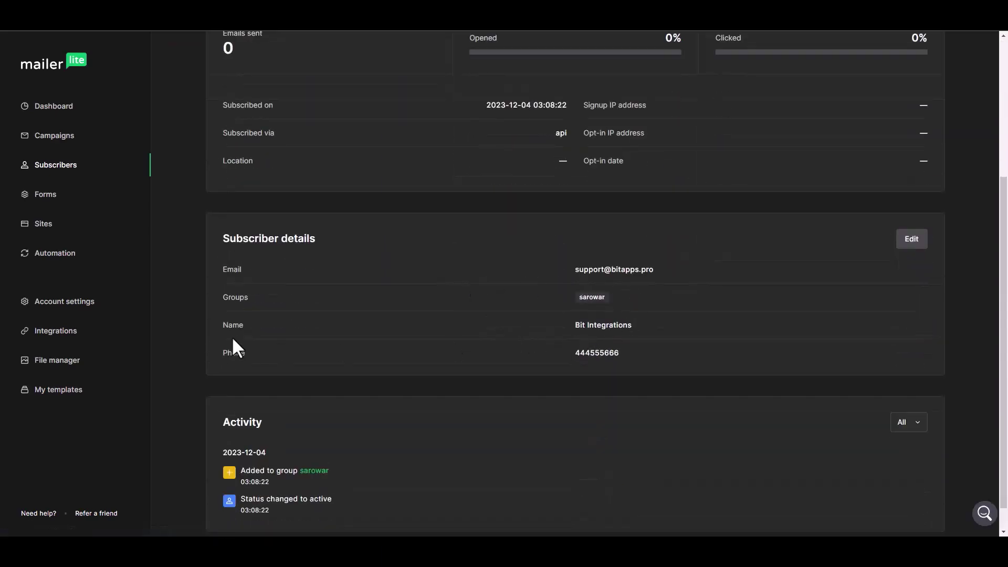